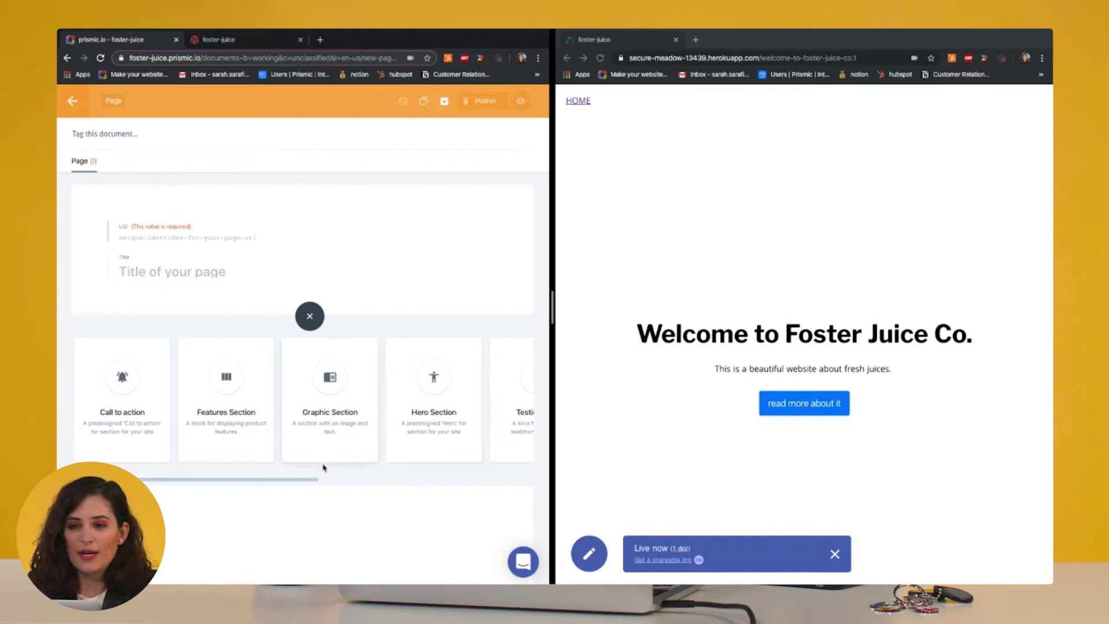
# Title the new page "home- foster juice co."
pyautogui.hscroll(3, 323, 474)
pyautogui.hscroll(3, 317, 462)
pyautogui.hscroll(-5, 317, 439)
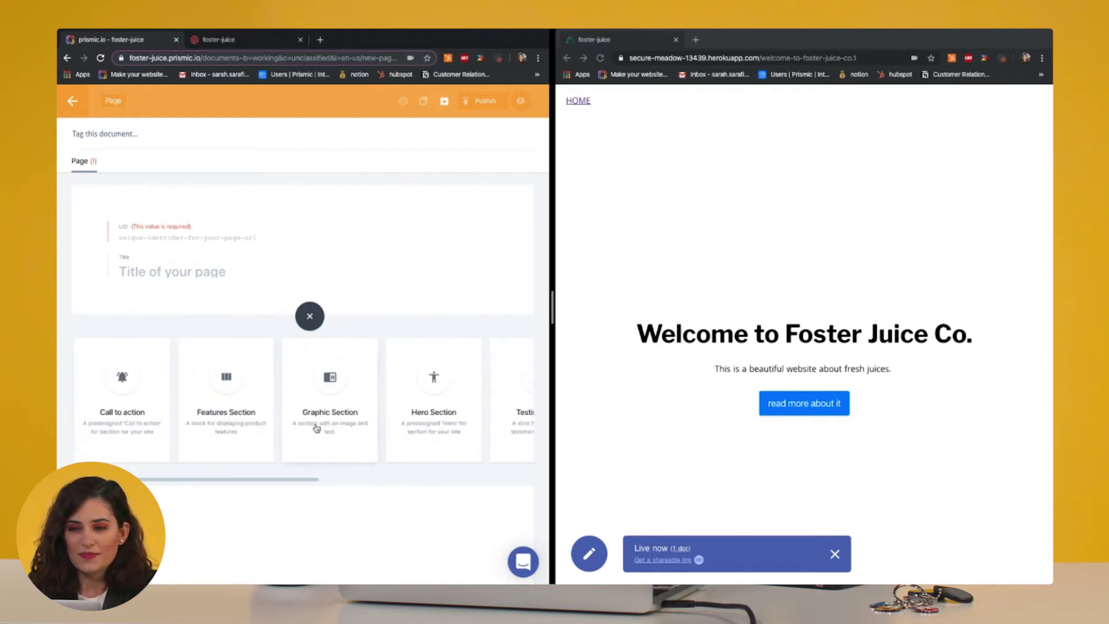
pyautogui.click(209, 274)
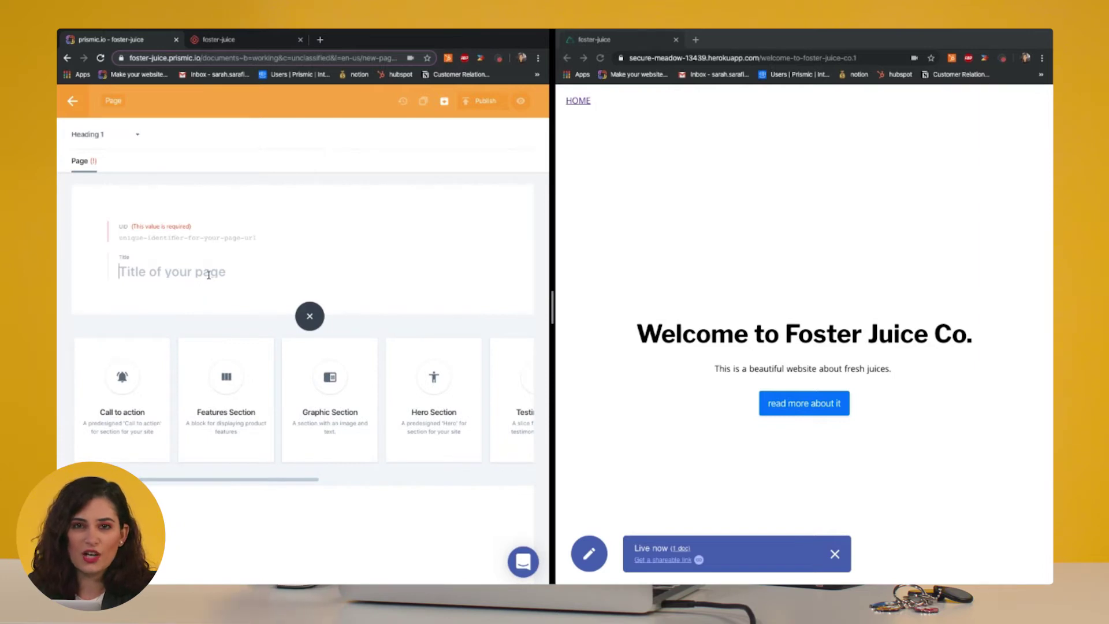
pyautogui.write('hom-')
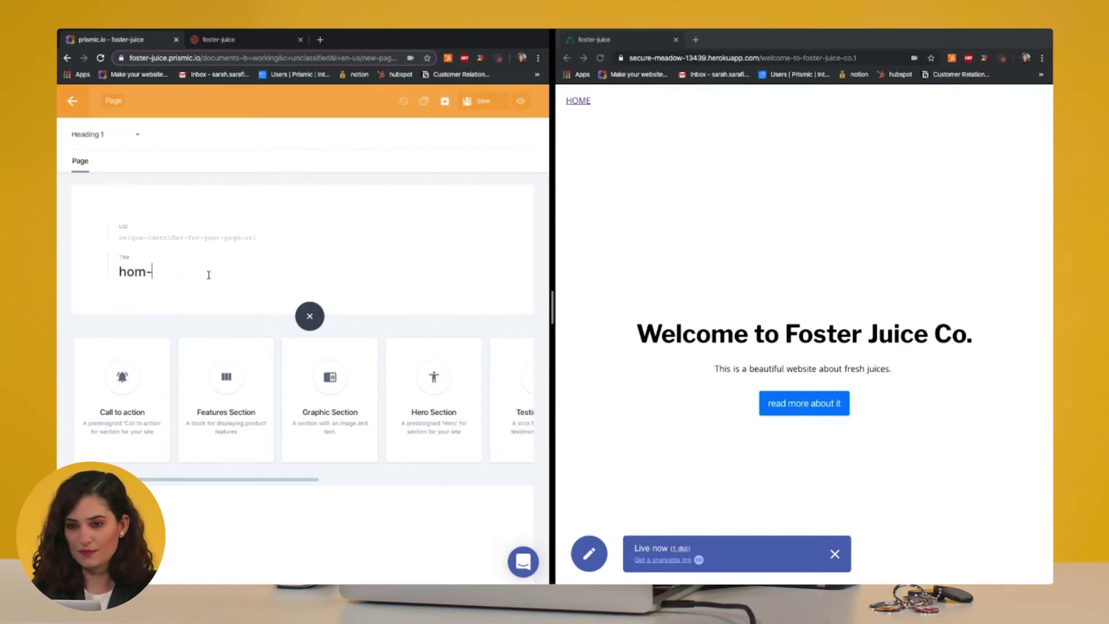
pyautogui.press('BackSpace')
pyautogui.write('e- fo')
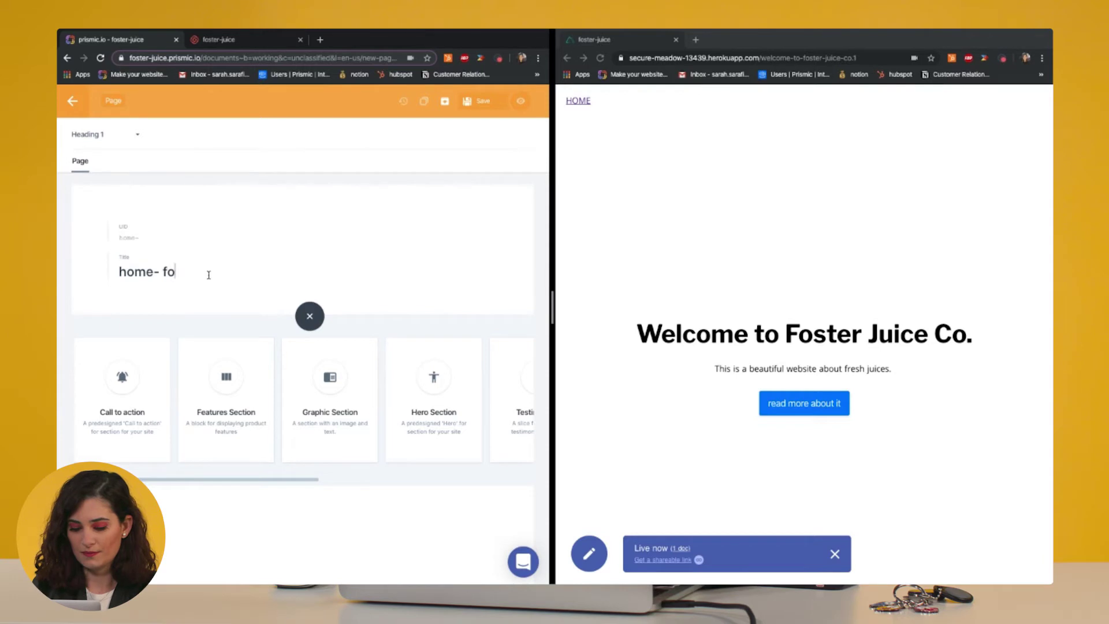
pyautogui.write('ster juice co.')
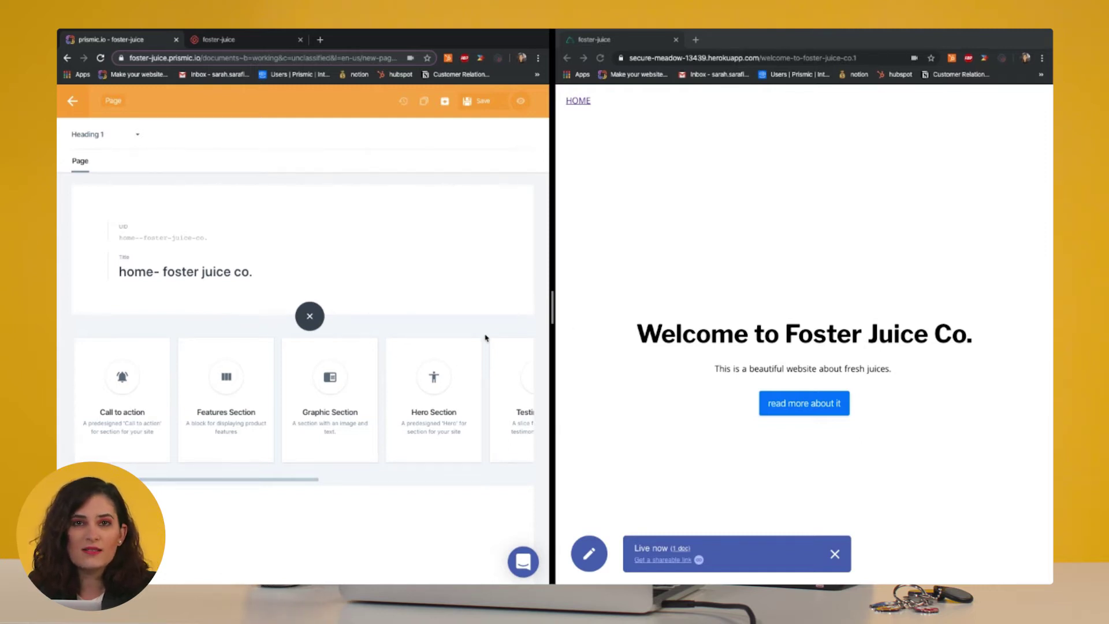
# Add a Hero Section to the page and copy the title "Welcome to Foster Juice Co." into it from the live site
pyautogui.scroll(-3, 713, 335)
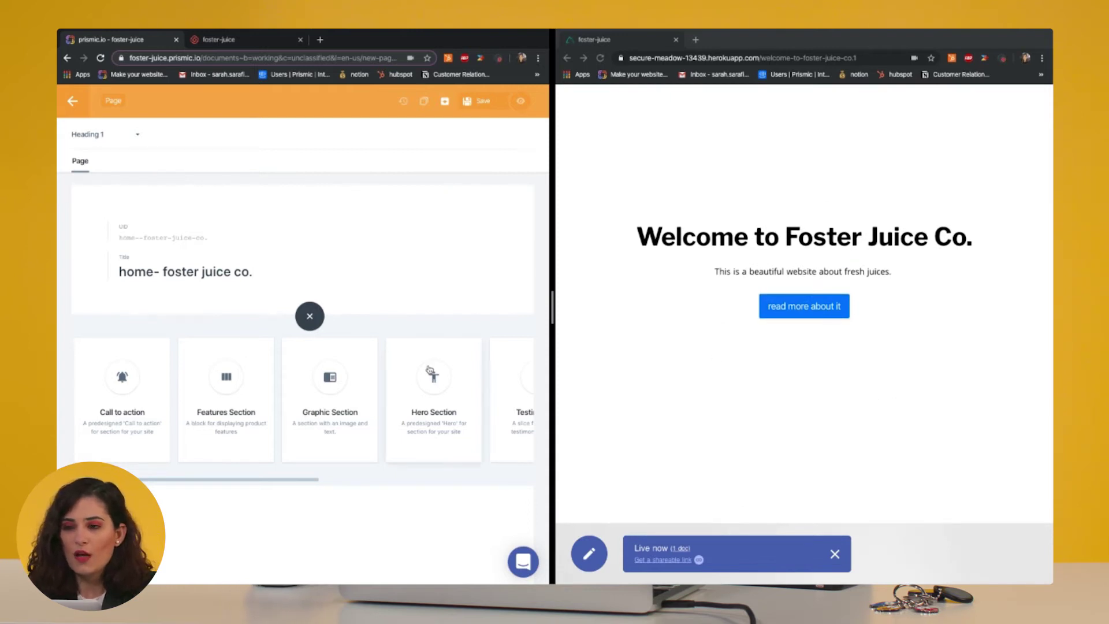
pyautogui.click(429, 378)
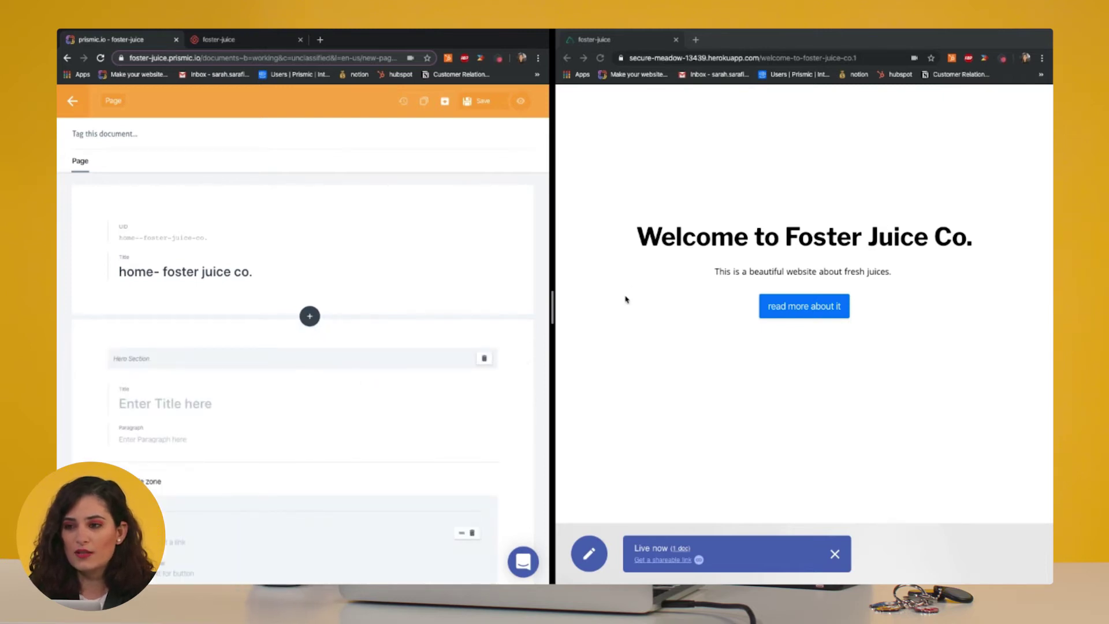
pyautogui.moveTo(637, 243); pyautogui.dragTo(1012, 250)
pyautogui.press('super+c')
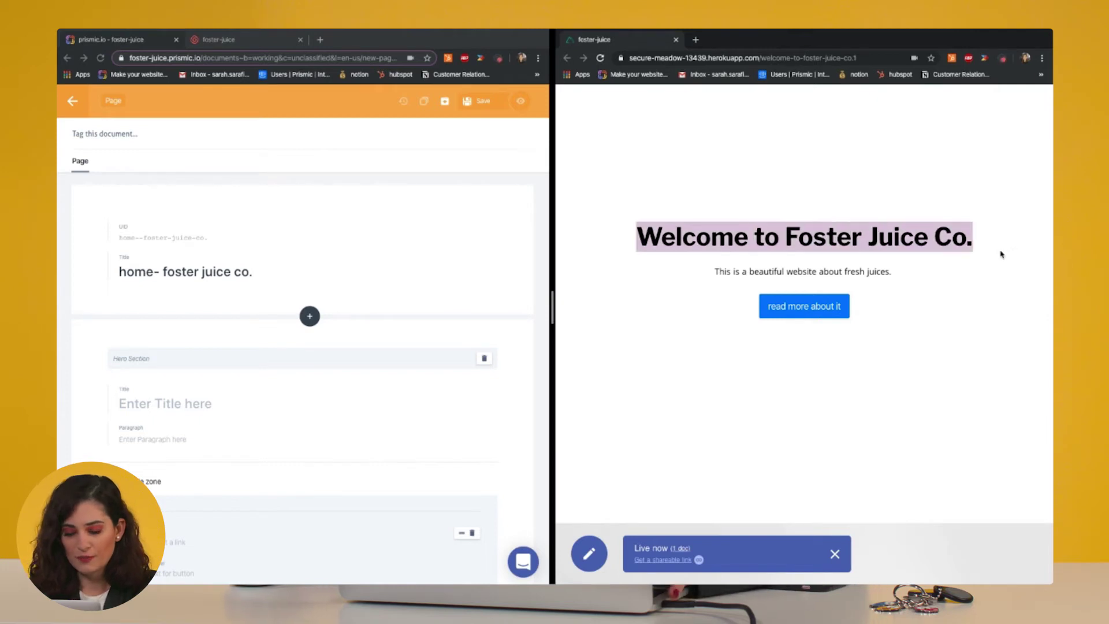
pyautogui.click(164, 402)
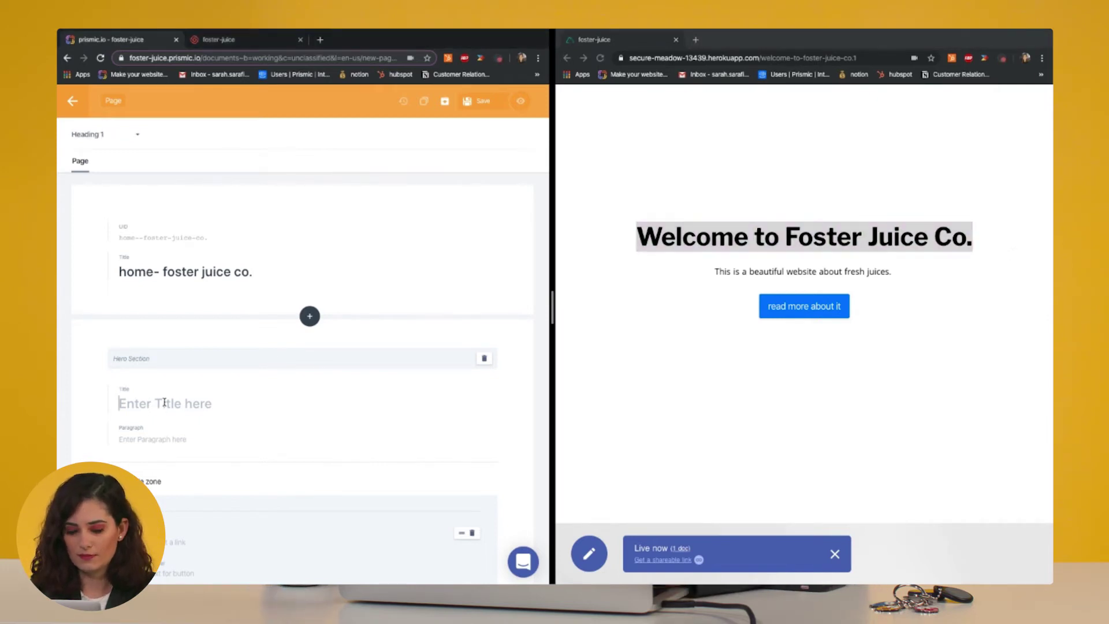
pyautogui.press('super+v')
# Copy the live site's text "This is a beautiful website about fresh juices." into the Hero Section's paragraph
pyautogui.click(717, 277)
pyautogui.moveTo(717, 277); pyautogui.dragTo(693, 278)
pyautogui.press('super+c')
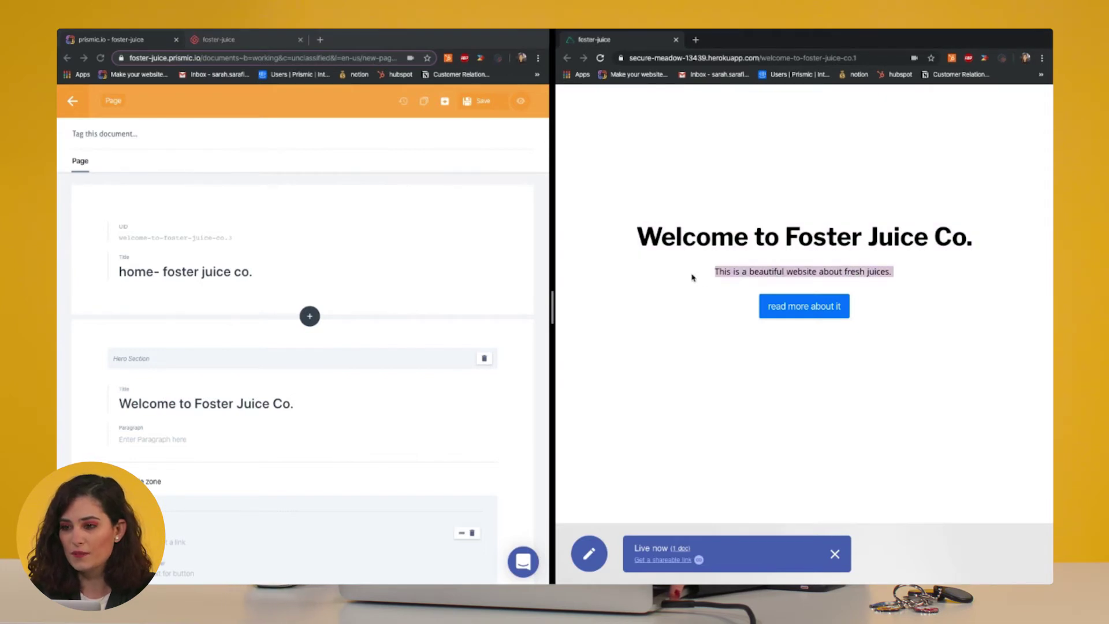
pyautogui.click(171, 441)
pyautogui.press('super+v')
# Link the Hero Section's button to the existing document "Our Roots - Foster Juice"
pyautogui.scroll(-3, 169, 445)
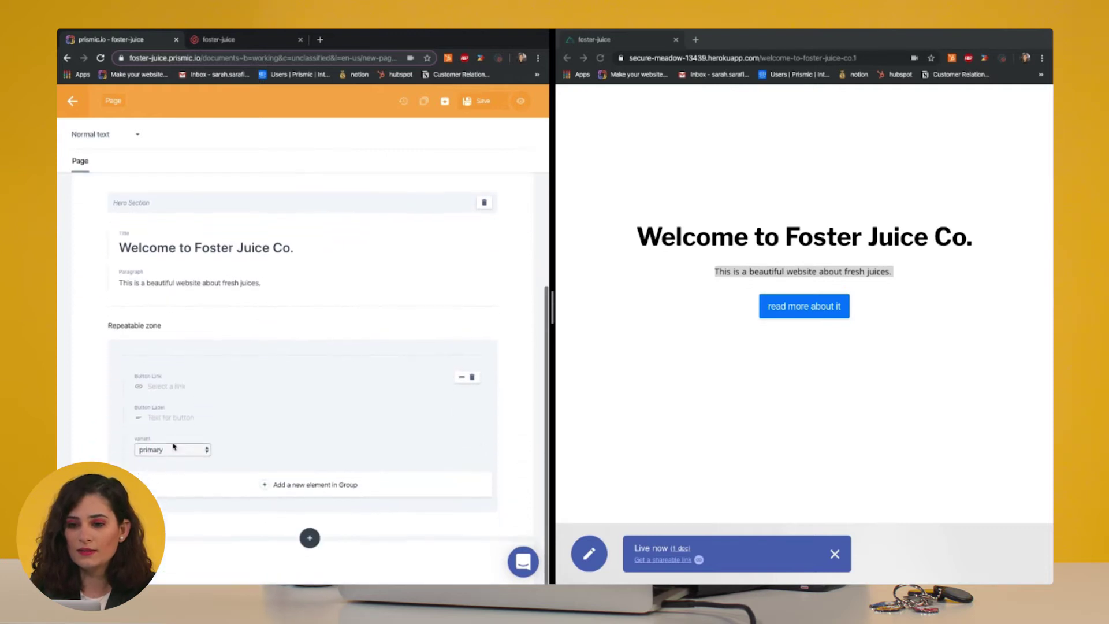
pyautogui.click(159, 392)
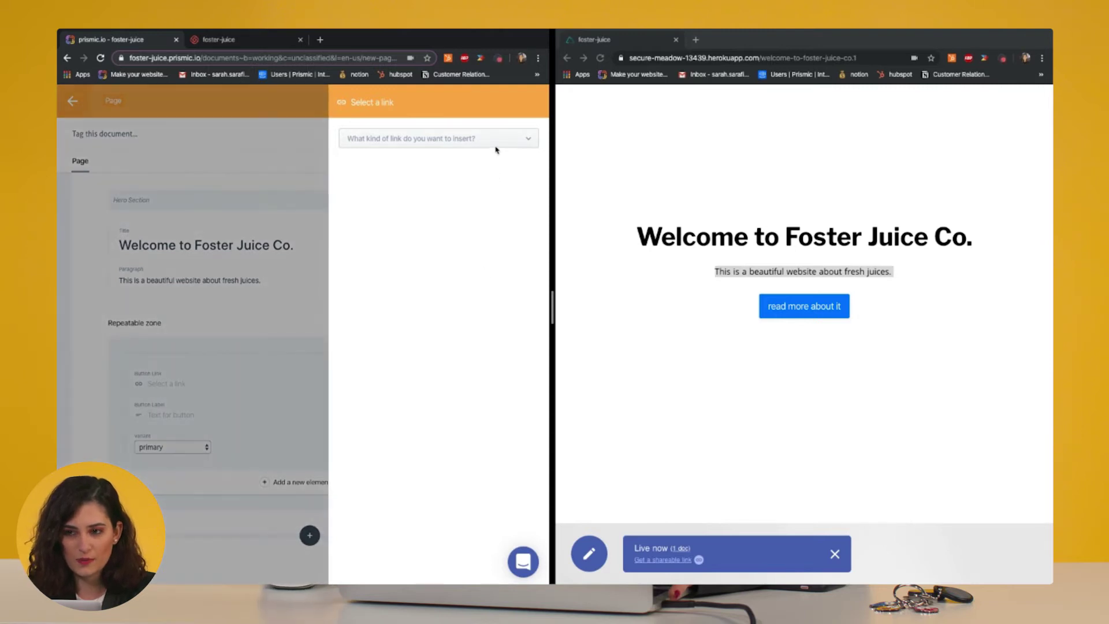
pyautogui.click(497, 145)
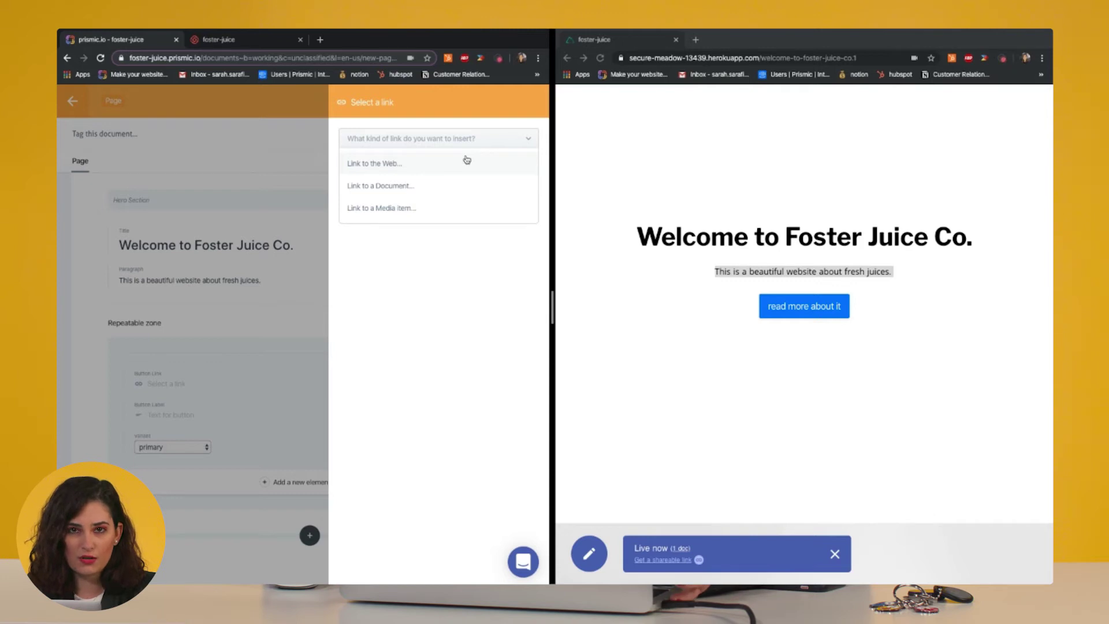
pyautogui.click(428, 193)
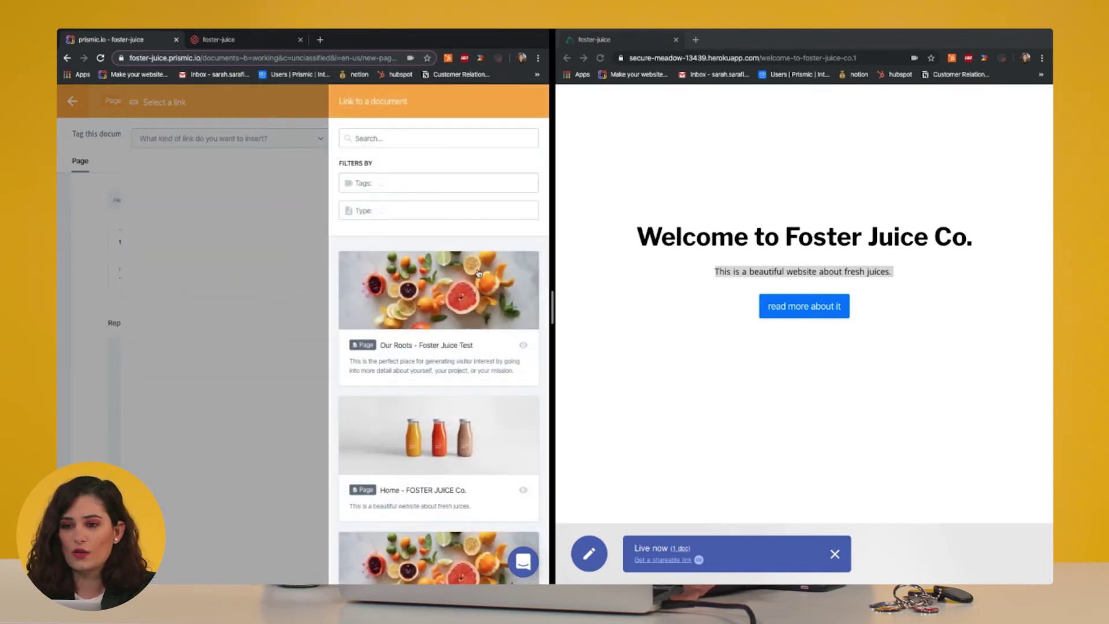
pyautogui.scroll(-5, 479, 274)
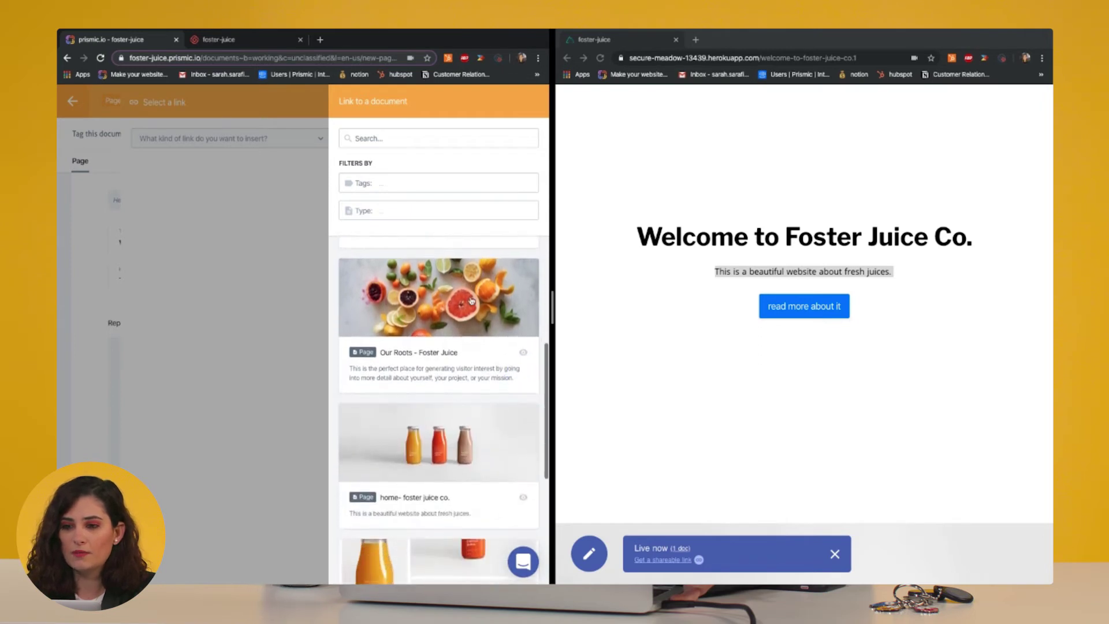
pyautogui.click(472, 301)
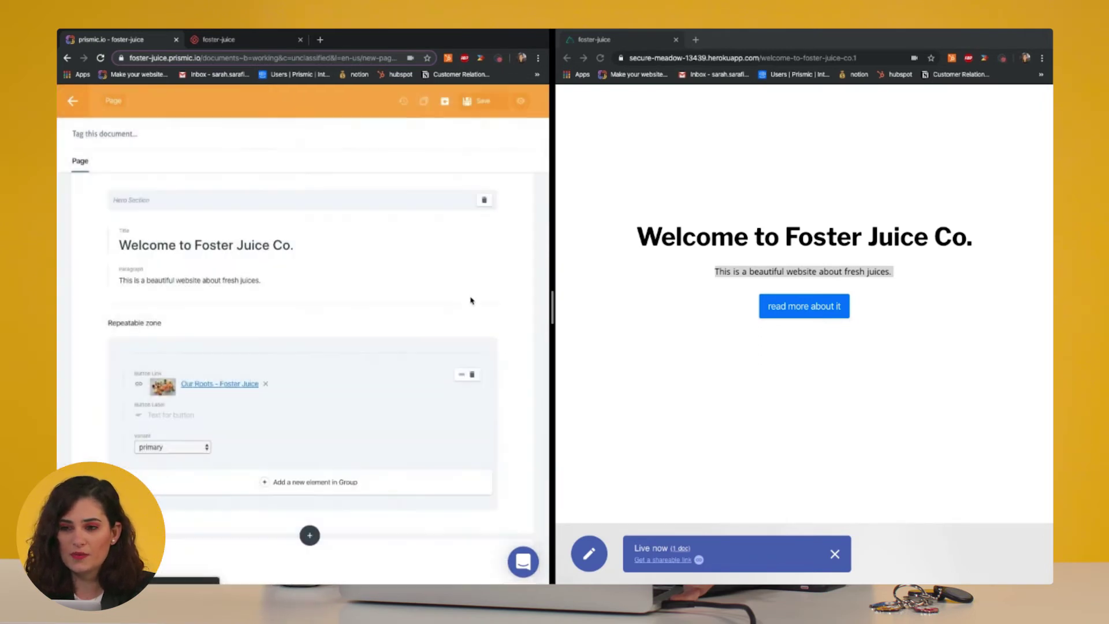
# Set the Hero Section's button label to "Read more about it"
pyautogui.click(164, 415)
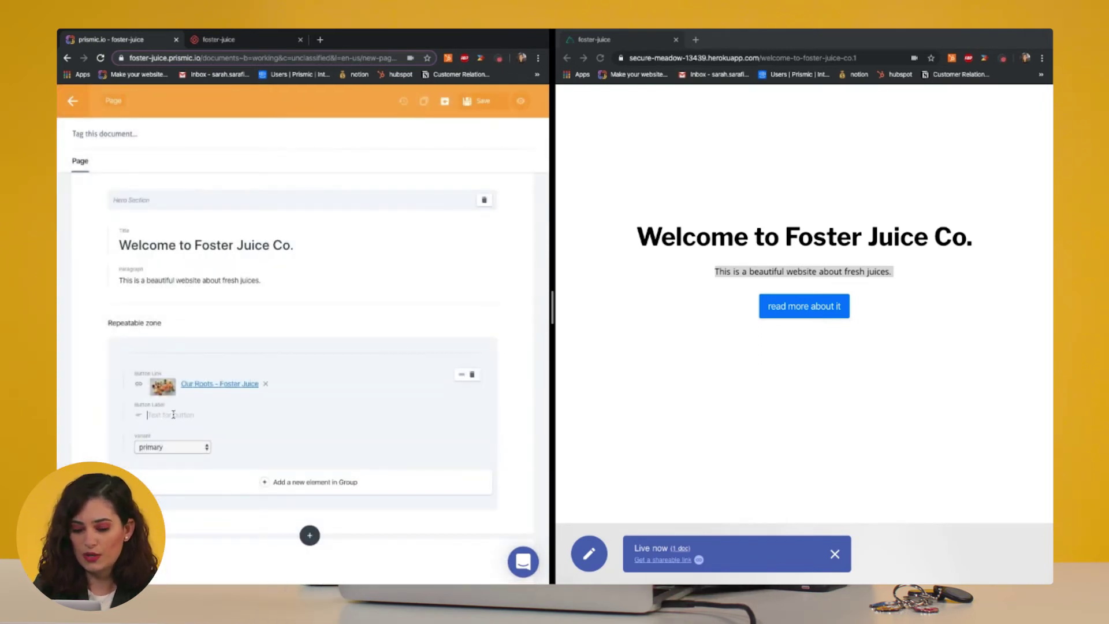
pyautogui.write('Rra')
pyautogui.press('BackSpace')
pyautogui.write('ad more about it')
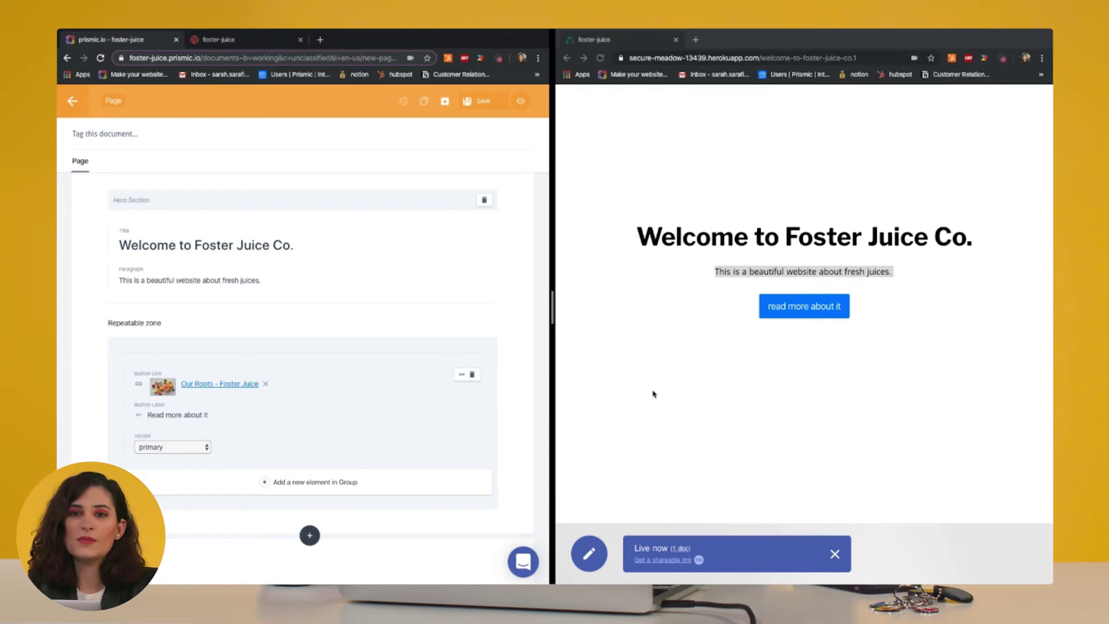
# Check the next section of the live site and add a Call to action section below the Hero Section
pyautogui.scroll(-5, 931, 388)
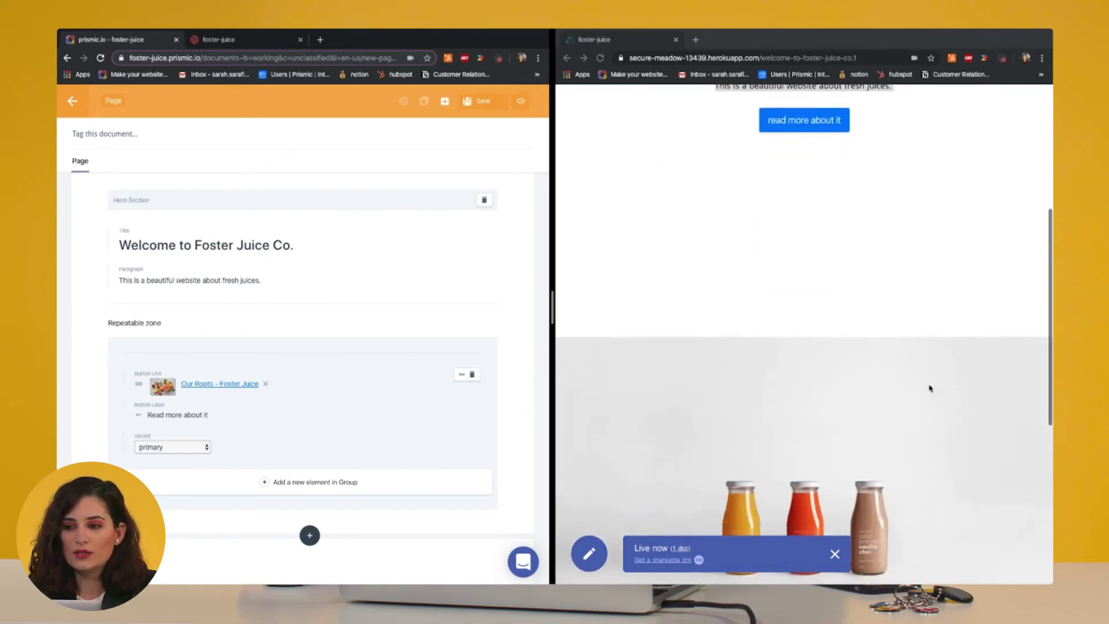
pyautogui.scroll(-3, 930, 387)
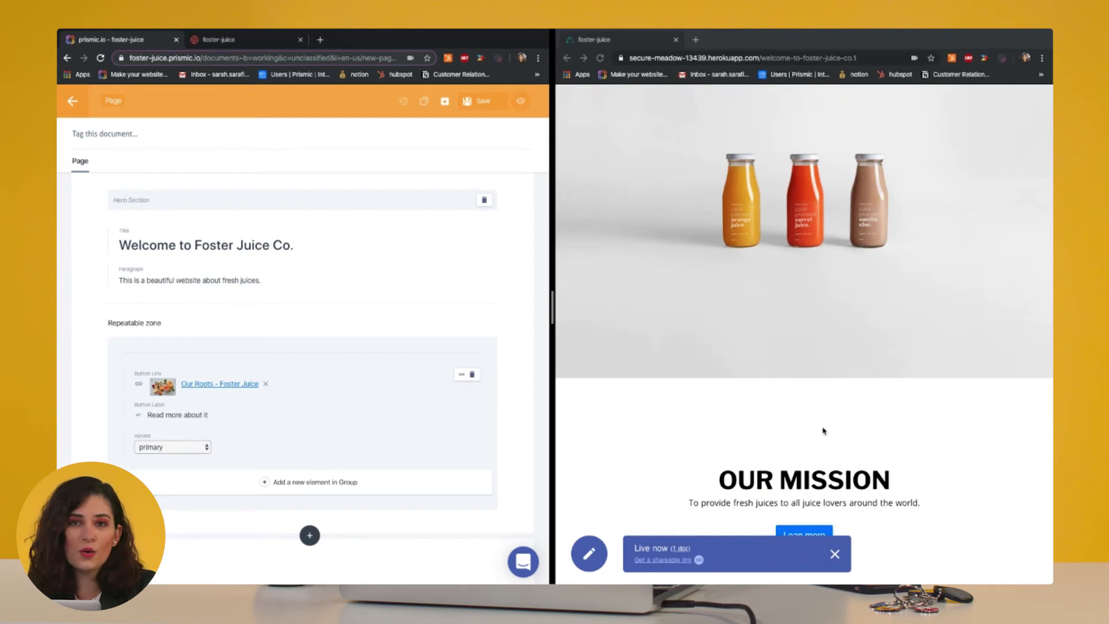
pyautogui.click(320, 538)
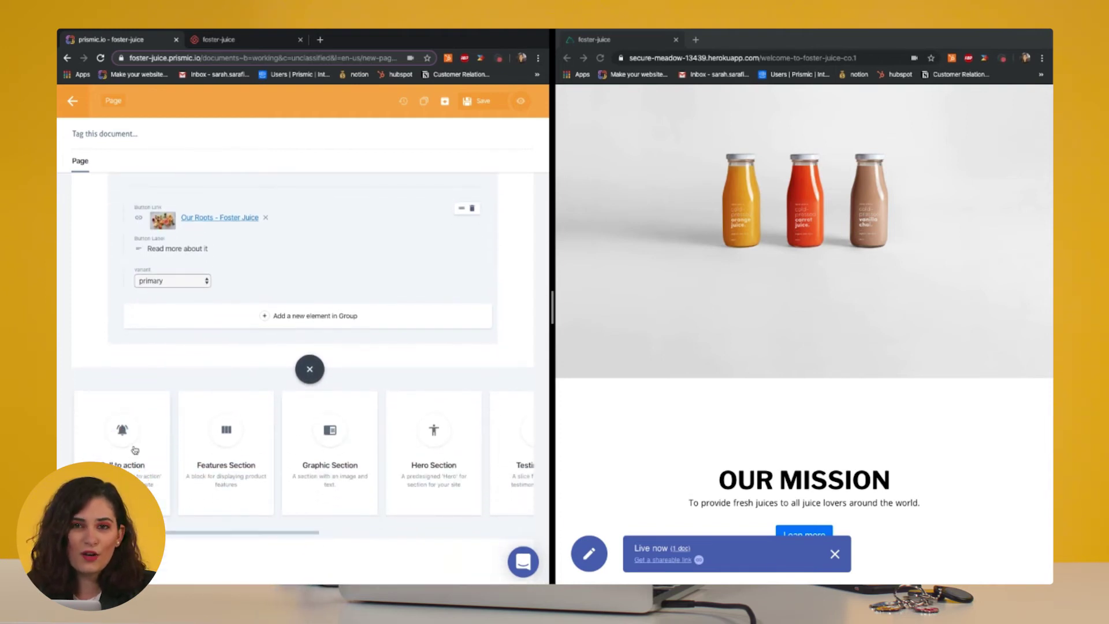
pyautogui.click(135, 450)
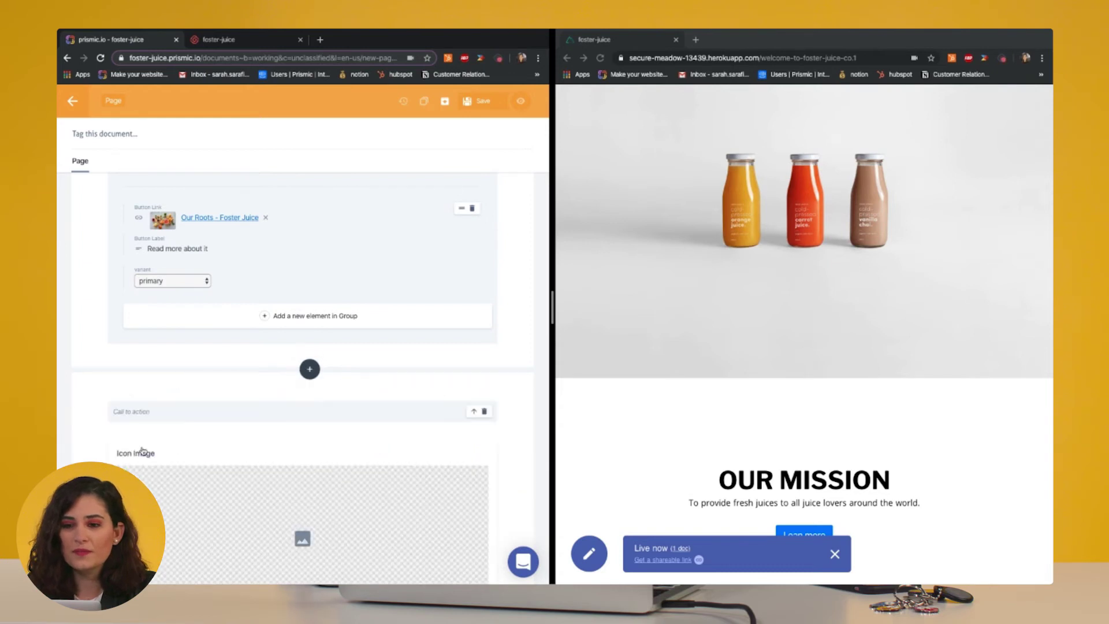
# Set the Call to action section's icon image to the three juice bottles photo from the media library
pyautogui.scroll(-3, 290, 501)
pyautogui.scroll(-3, 292, 500)
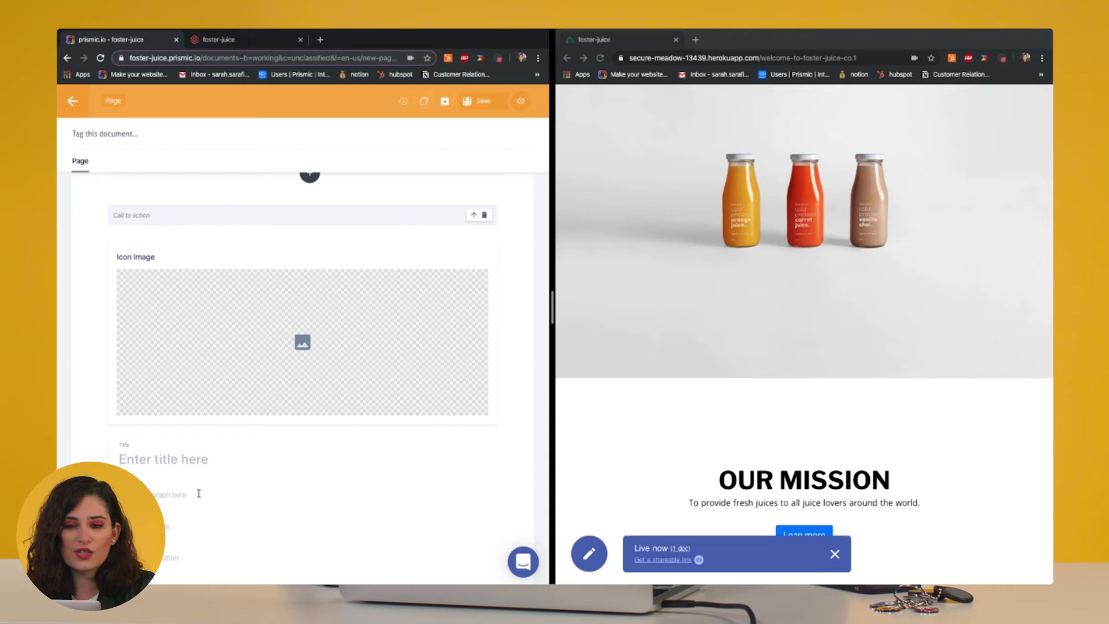
pyautogui.click(312, 371)
pyautogui.scroll(-15, 312, 371)
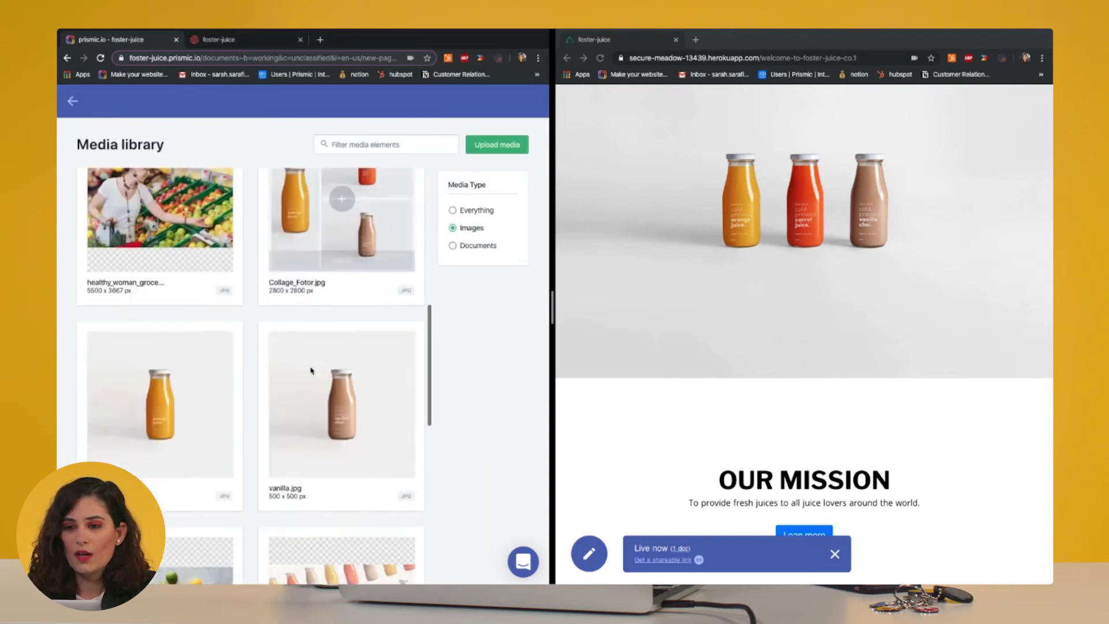
pyautogui.click(213, 436)
# Copy the live site's heading "OUR MISSION" into the Call to action section's title
pyautogui.moveTo(715, 480); pyautogui.dragTo(948, 488)
pyautogui.hotkey('ctrl', 'c')
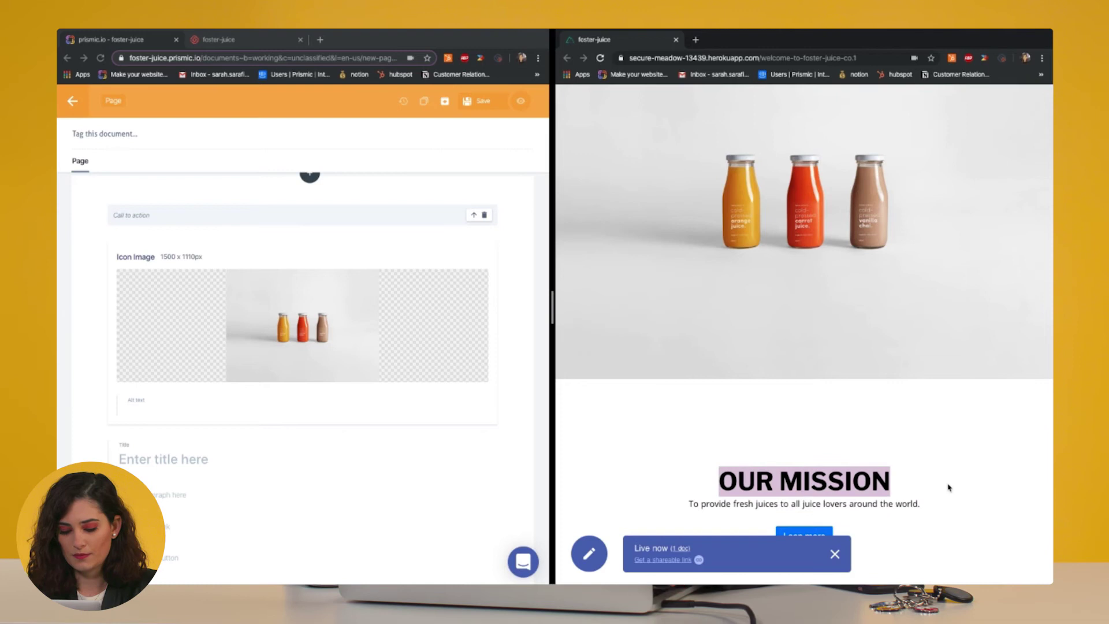
pyautogui.click(223, 462)
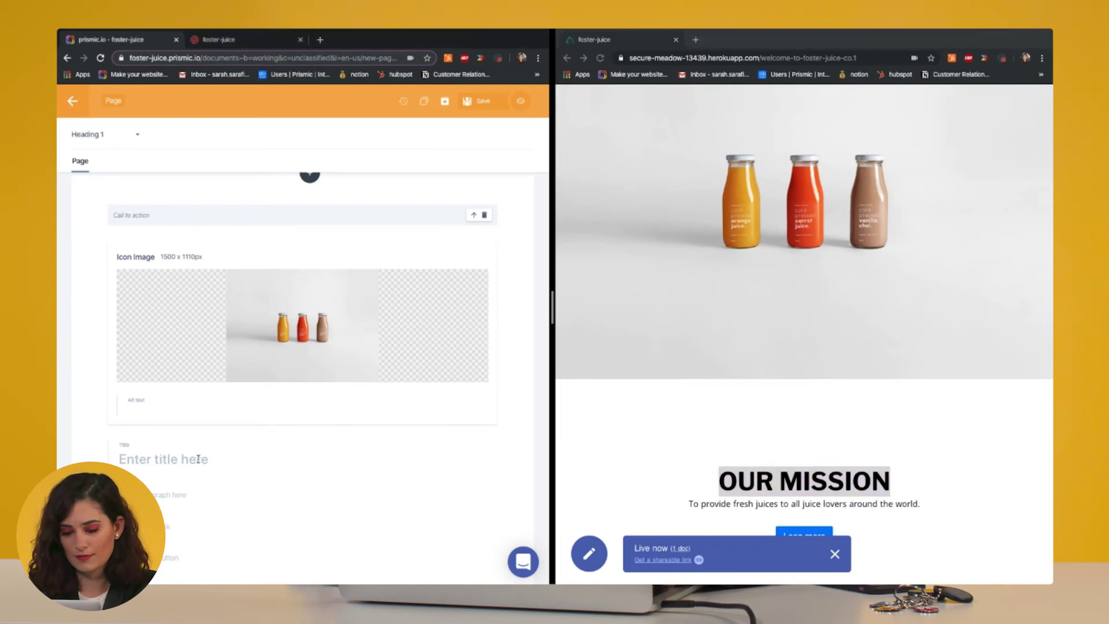
pyautogui.hotkey('ctrl', 'v')
# Copy "To provide fresh juices to all juice lovers around the world." from the live site into the Call to action paragraph
pyautogui.moveTo(689, 503); pyautogui.dragTo(934, 519)
pyautogui.hotkey('ctrl', 'c')
pyautogui.click(158, 494)
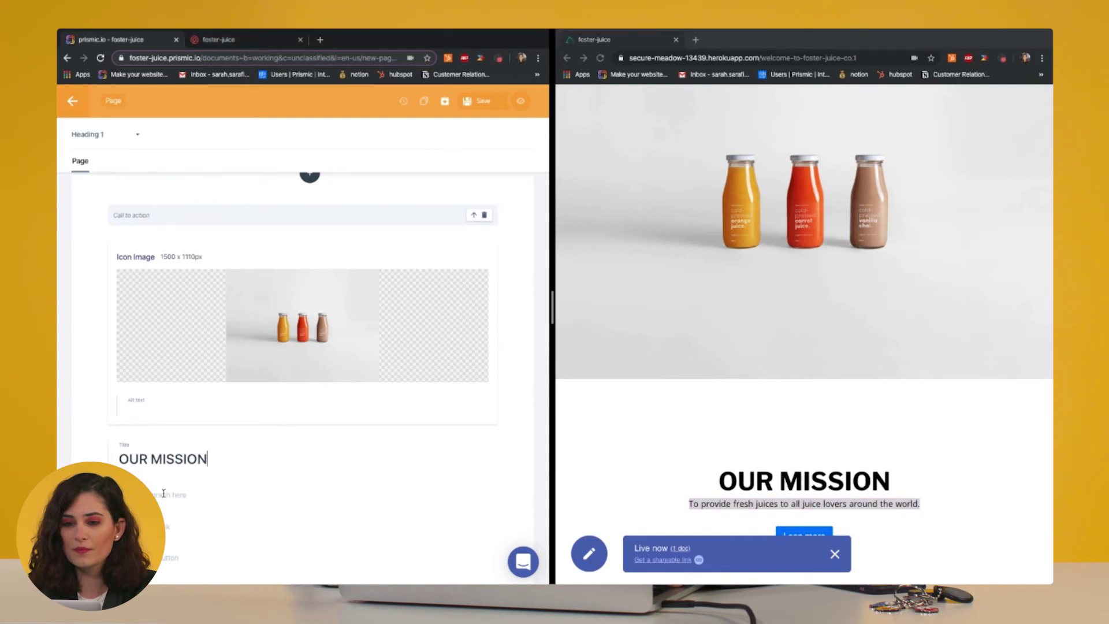
pyautogui.hotkey('ctrl', 'v')
pyautogui.scroll(-2, 165, 495)
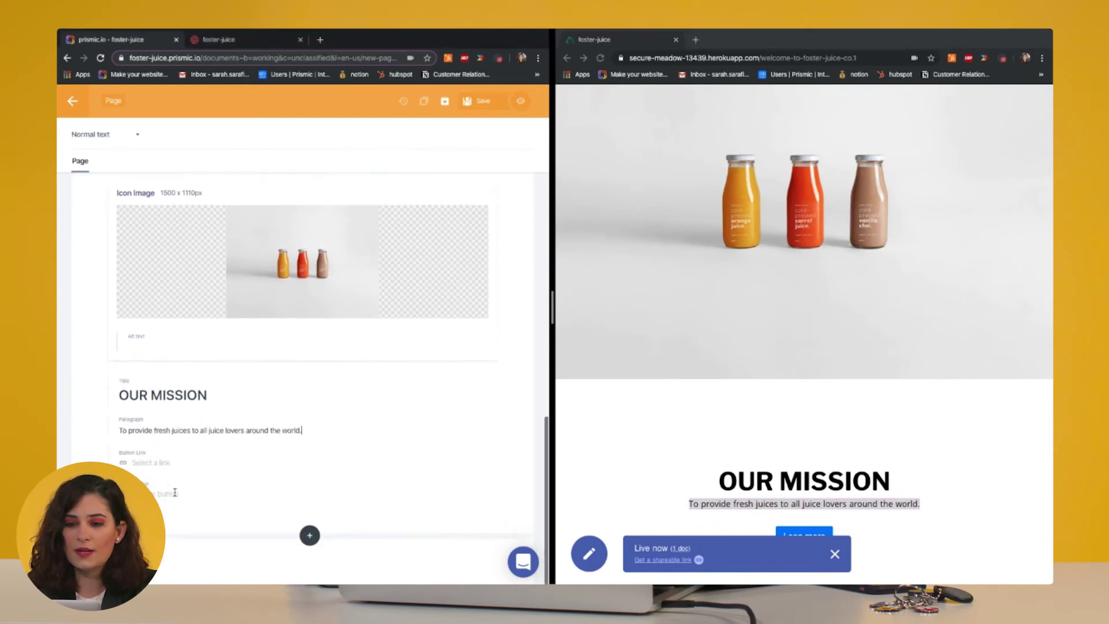
pyautogui.click(156, 469)
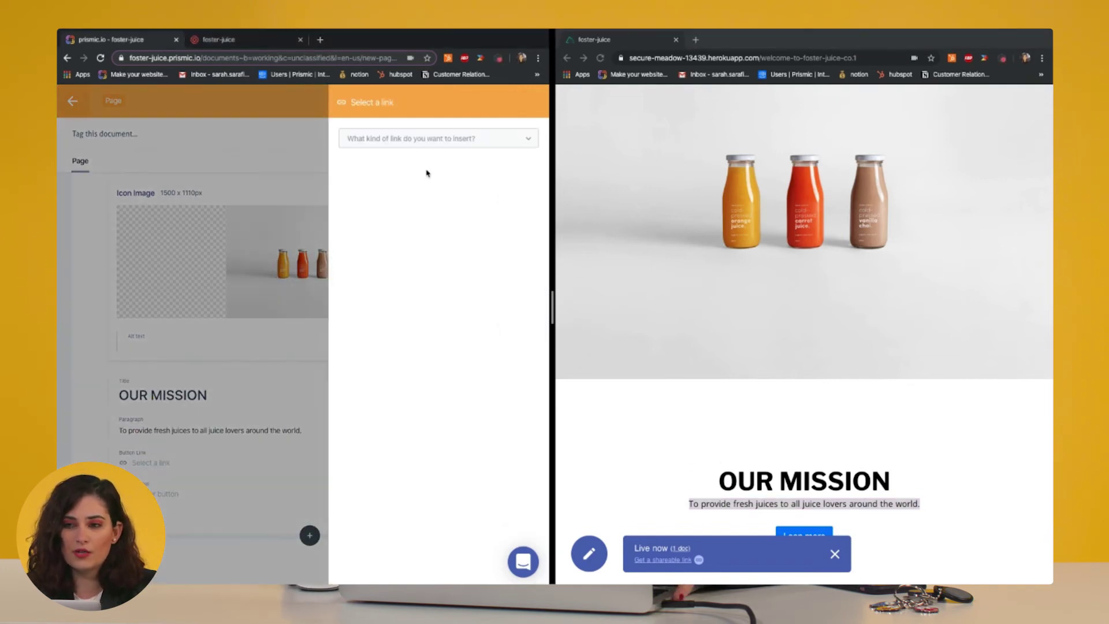
pyautogui.click(436, 144)
pyautogui.click(436, 162)
pyautogui.click(433, 167)
pyautogui.write('prismic.io')
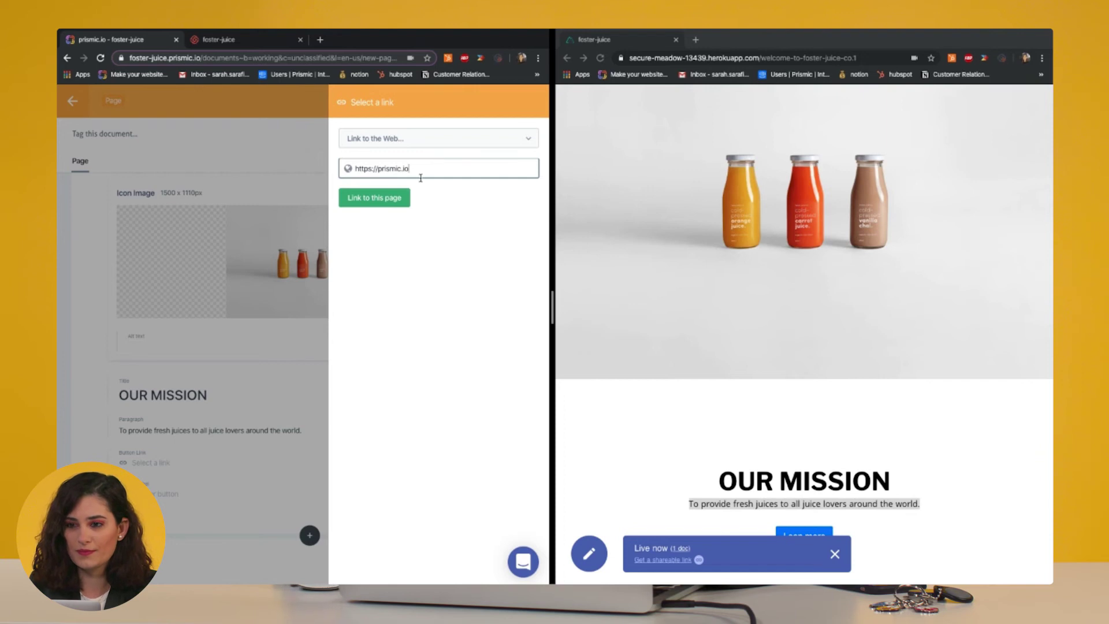
pyautogui.click(381, 198)
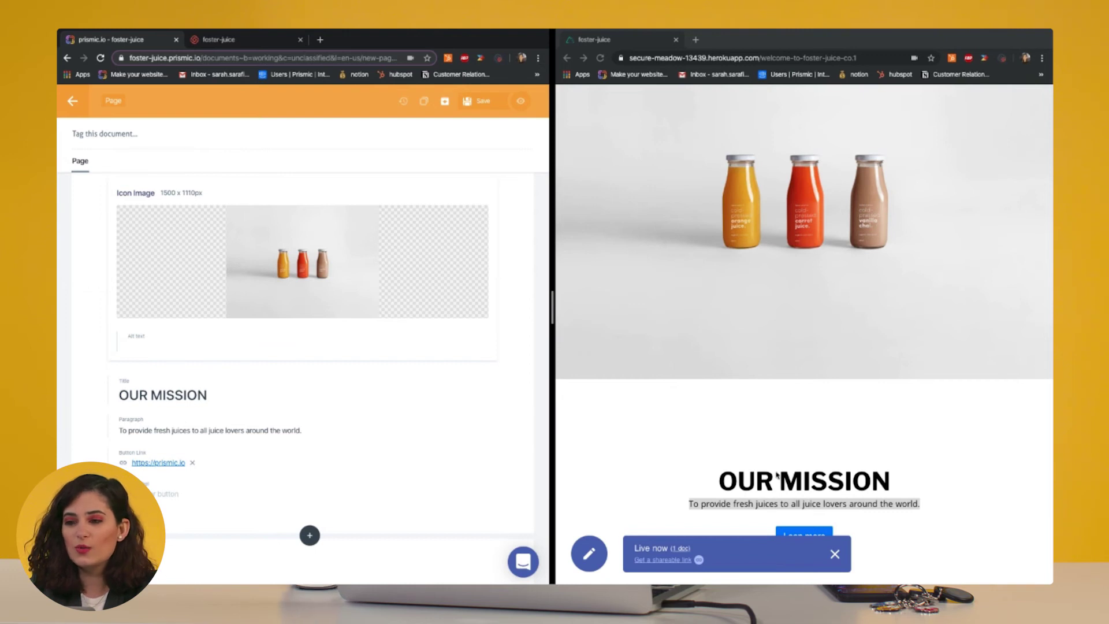
# Label the Call to action button "Lean more" and save the page
pyautogui.scroll(-1, 787, 475)
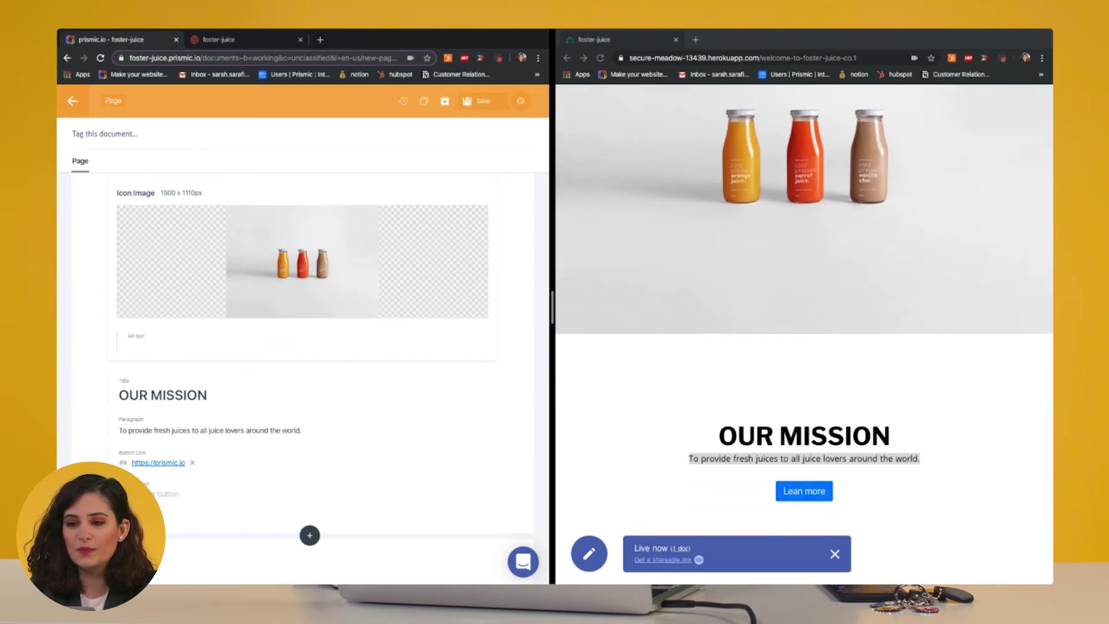
pyautogui.write('Lean more')
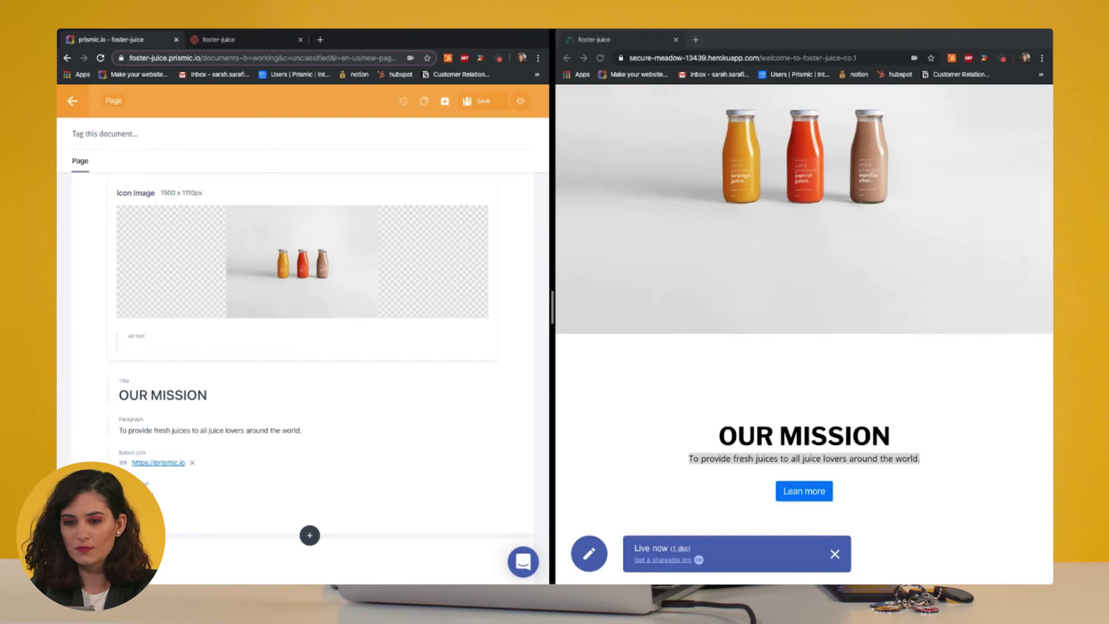
pyautogui.write('ore')
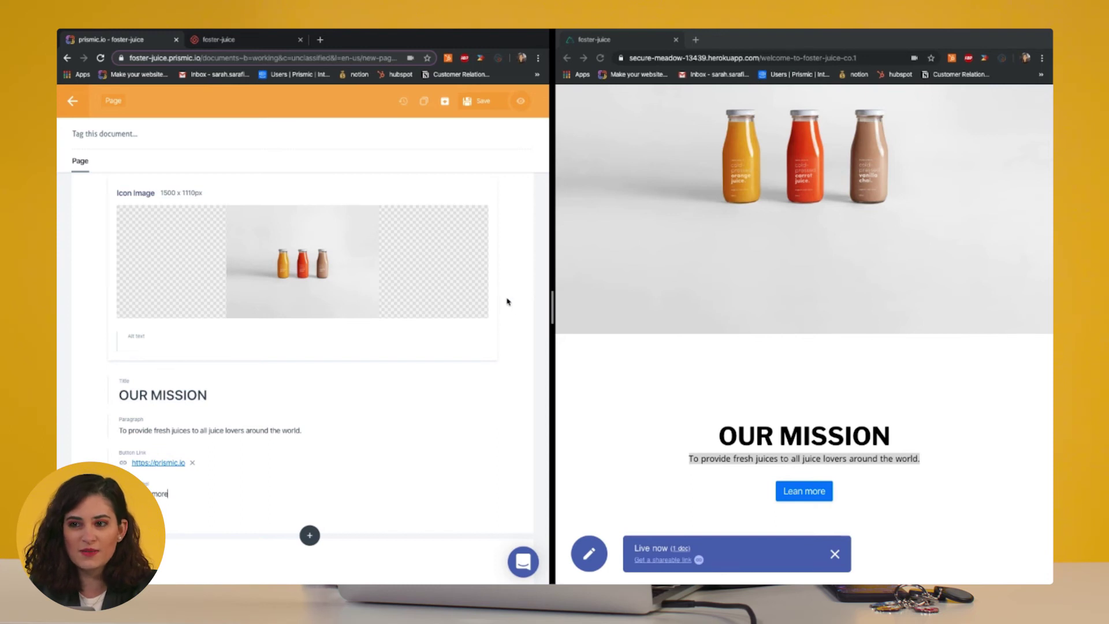
pyautogui.click(469, 110)
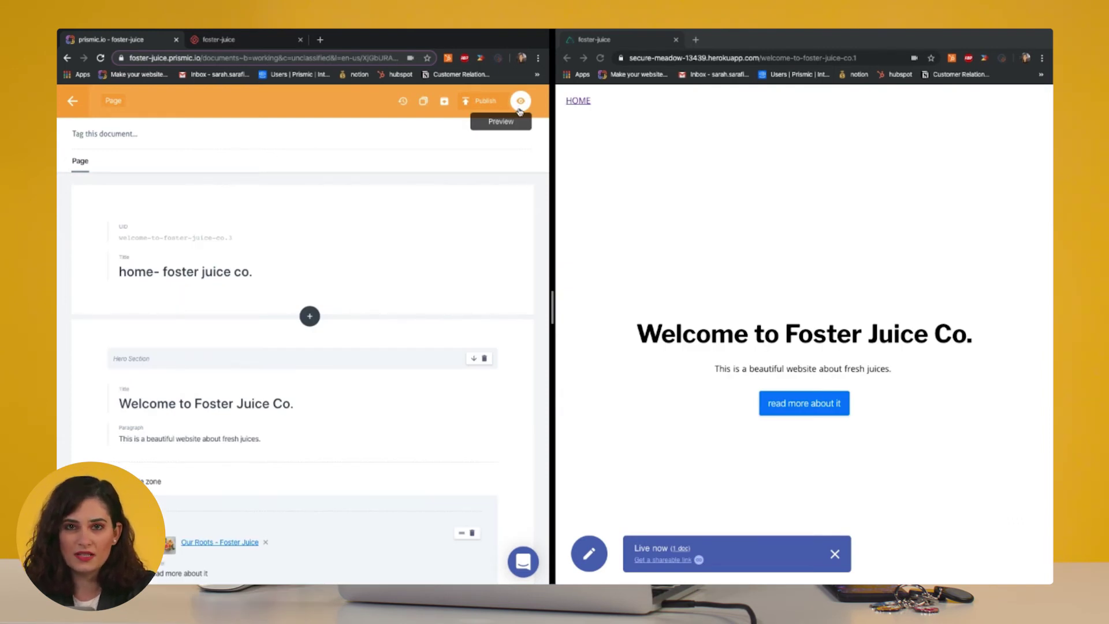
# Move the Hero Section below the Call to action section on the home page and save the page
pyautogui.scroll(-10, 720, 180)
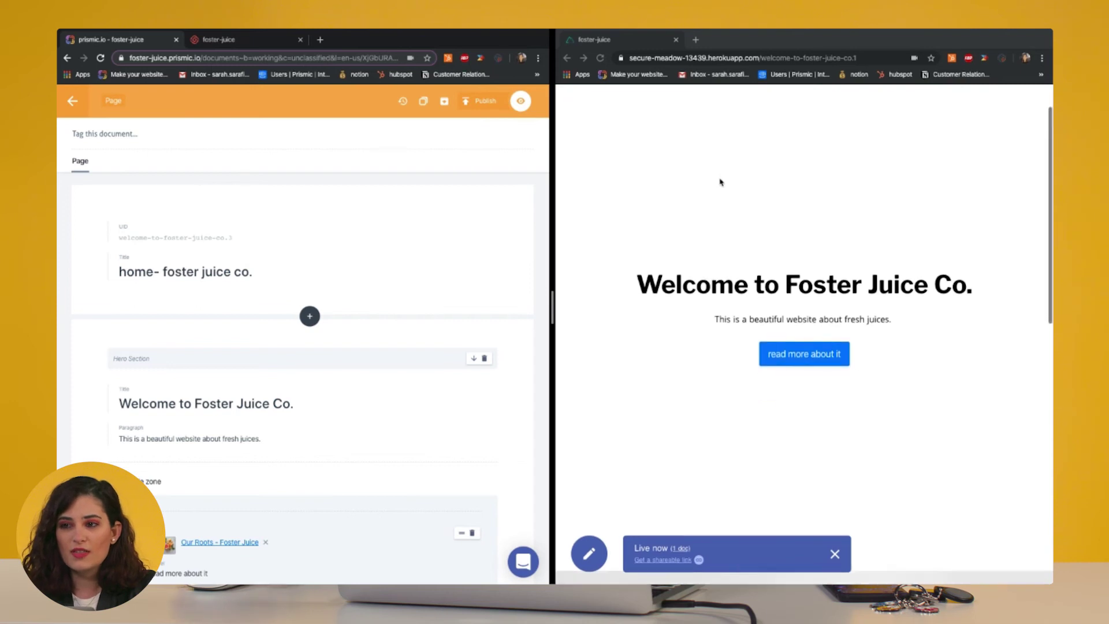
pyautogui.scroll(-1, 720, 180)
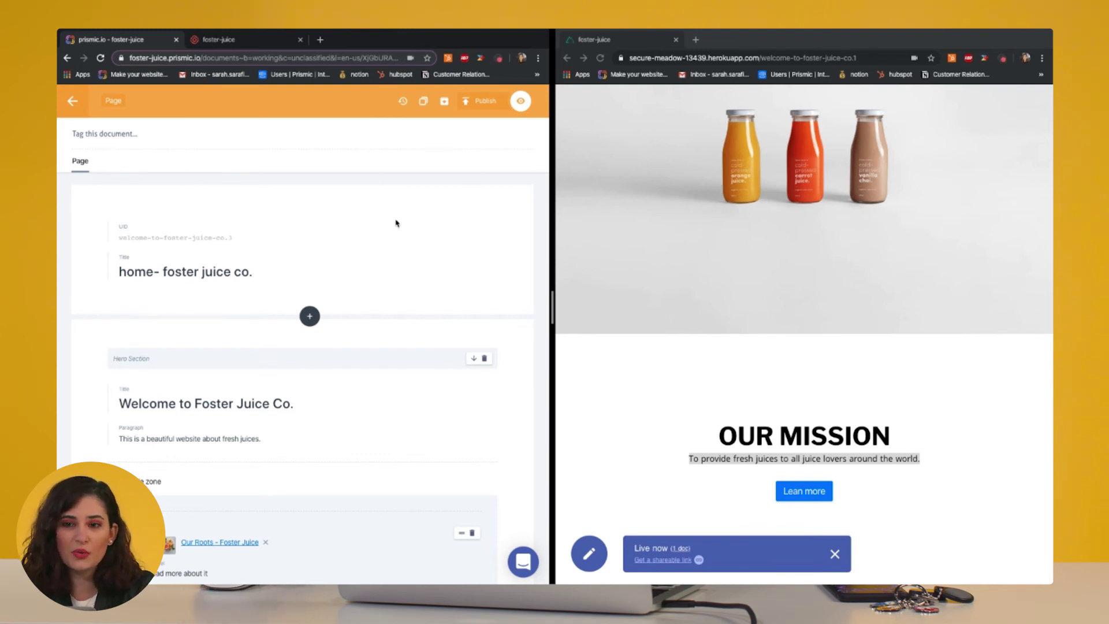
pyautogui.scroll(-2, 410, 277)
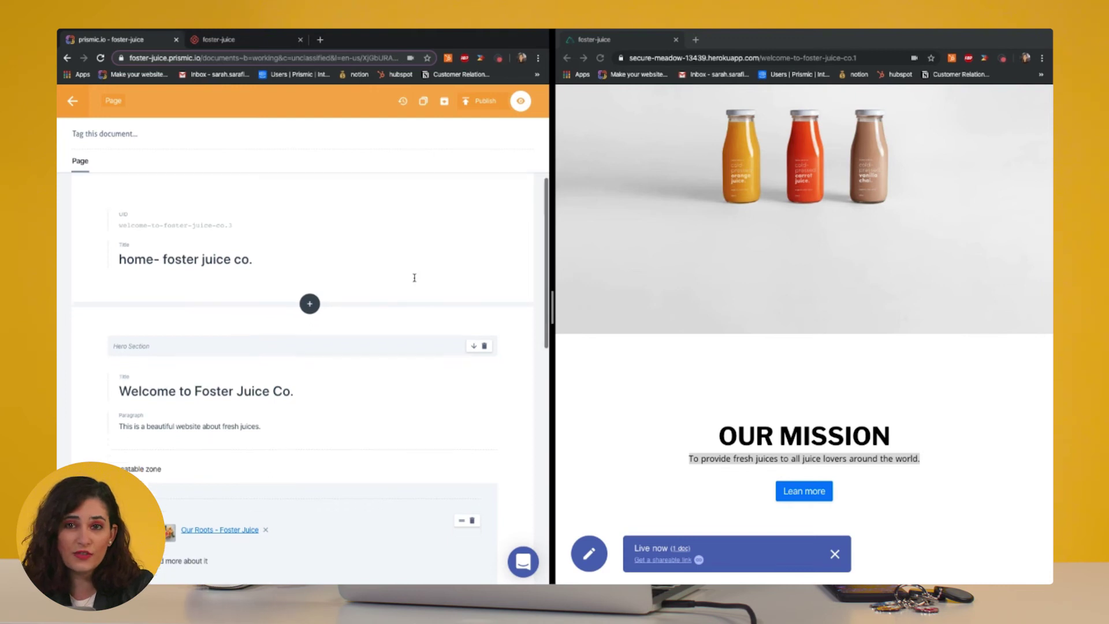
pyautogui.scroll(-3, 414, 281)
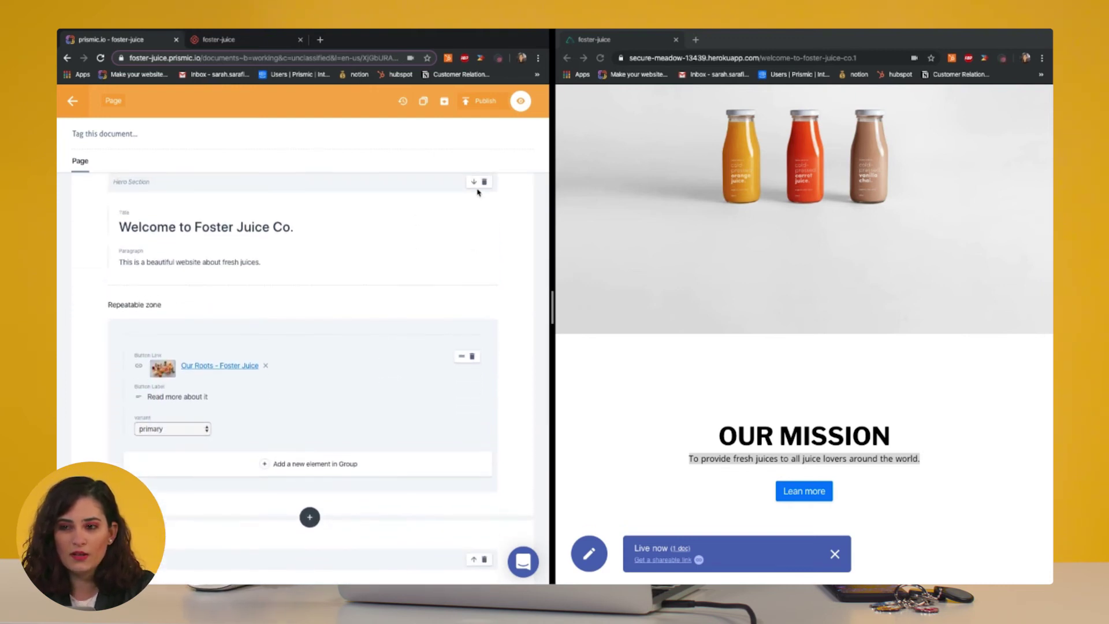
pyautogui.click(474, 182)
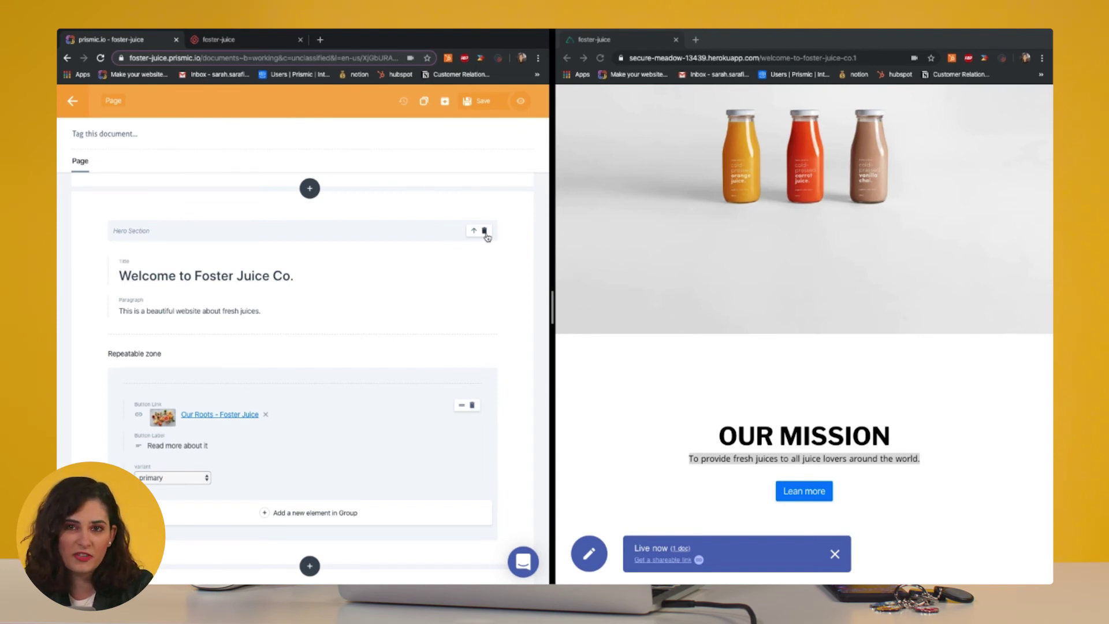
pyautogui.scroll(-2, 486, 237)
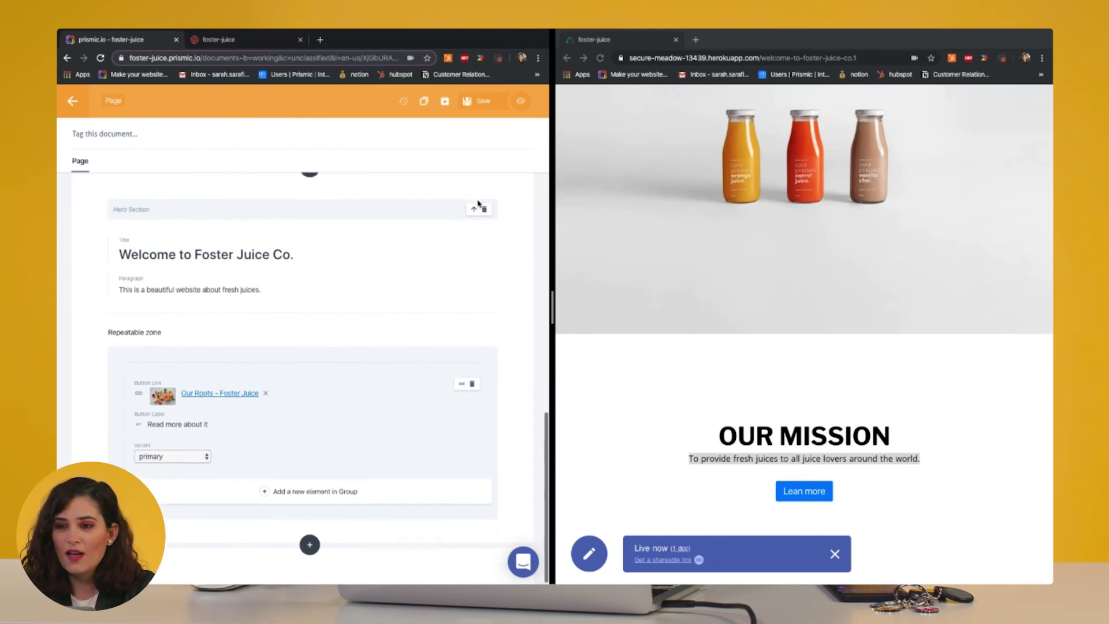
pyautogui.click(483, 109)
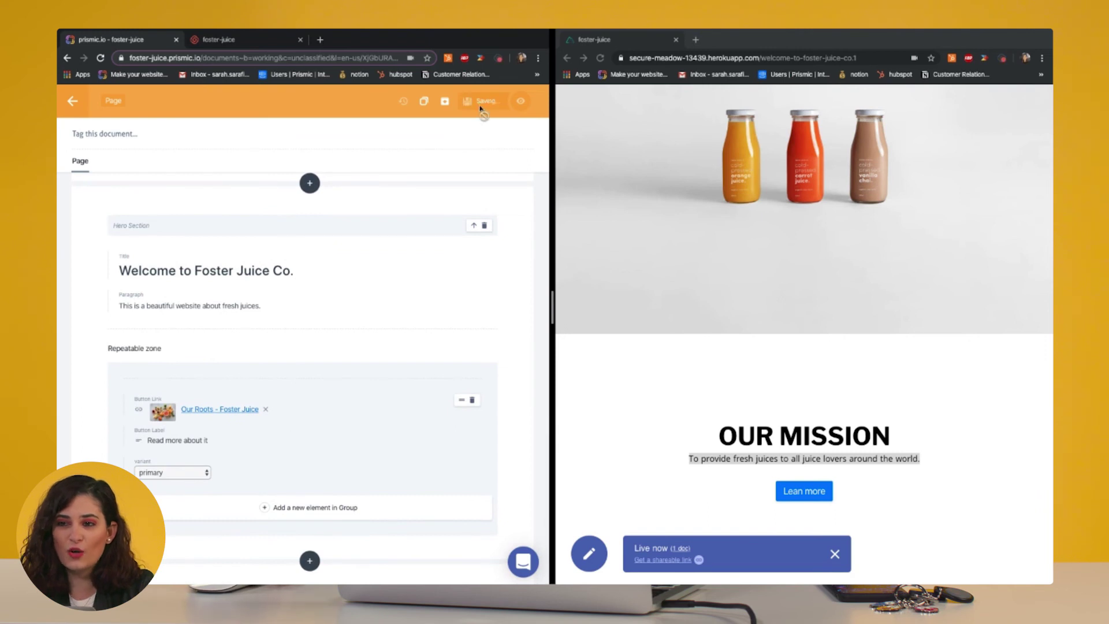
# Schedule the page to be published at a specific date, 01-30-2020, and create the release
pyautogui.click(481, 105)
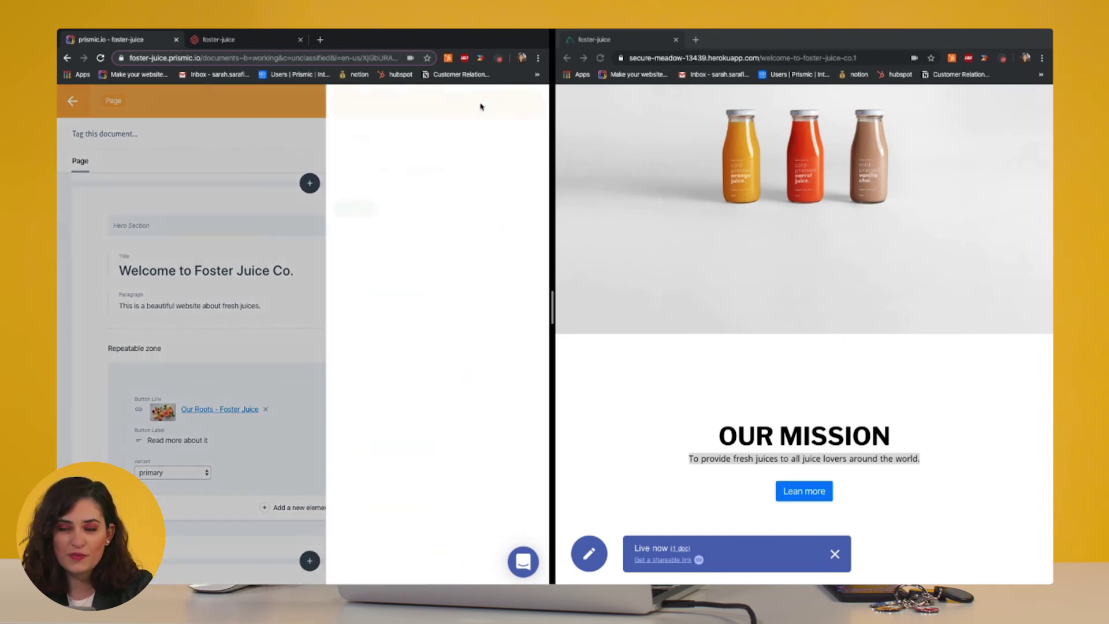
pyautogui.click(498, 137)
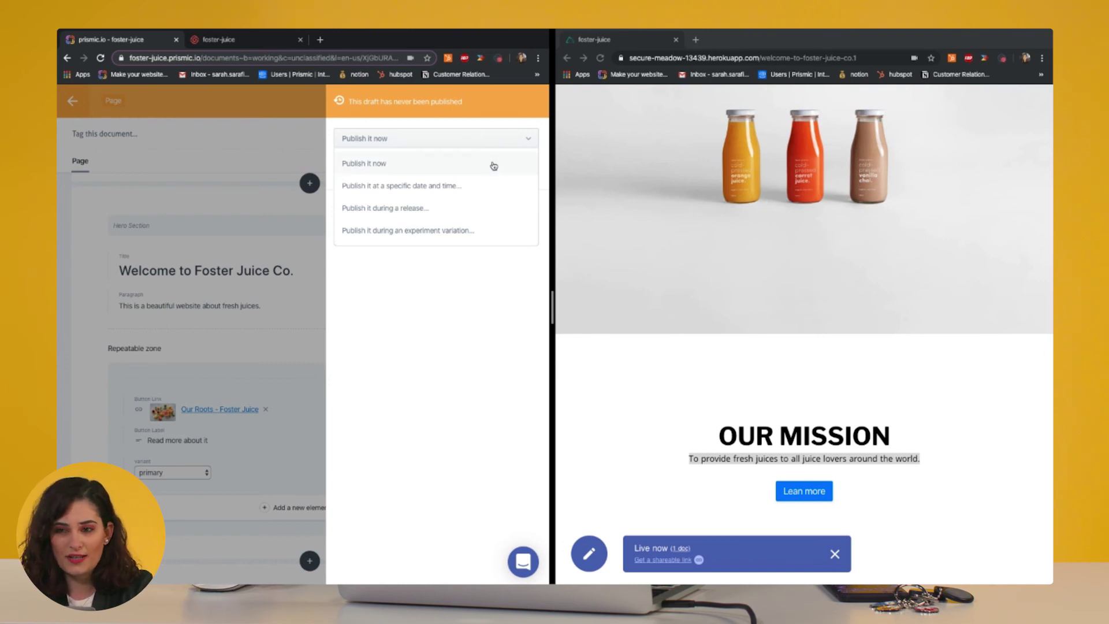
pyautogui.click(465, 186)
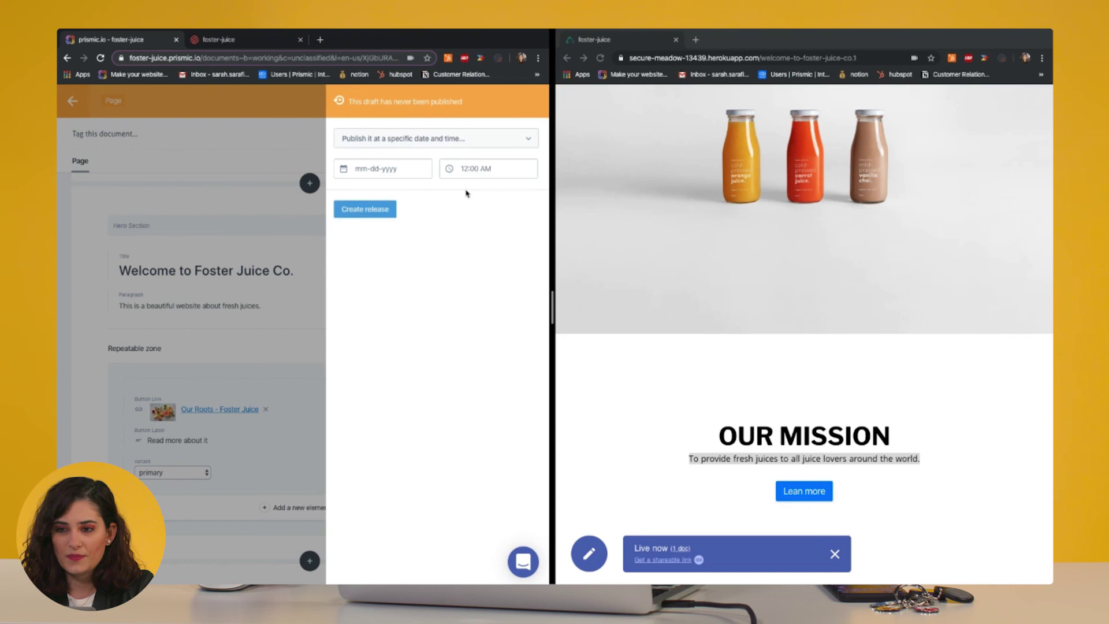
pyautogui.click(395, 168)
pyautogui.click(419, 283)
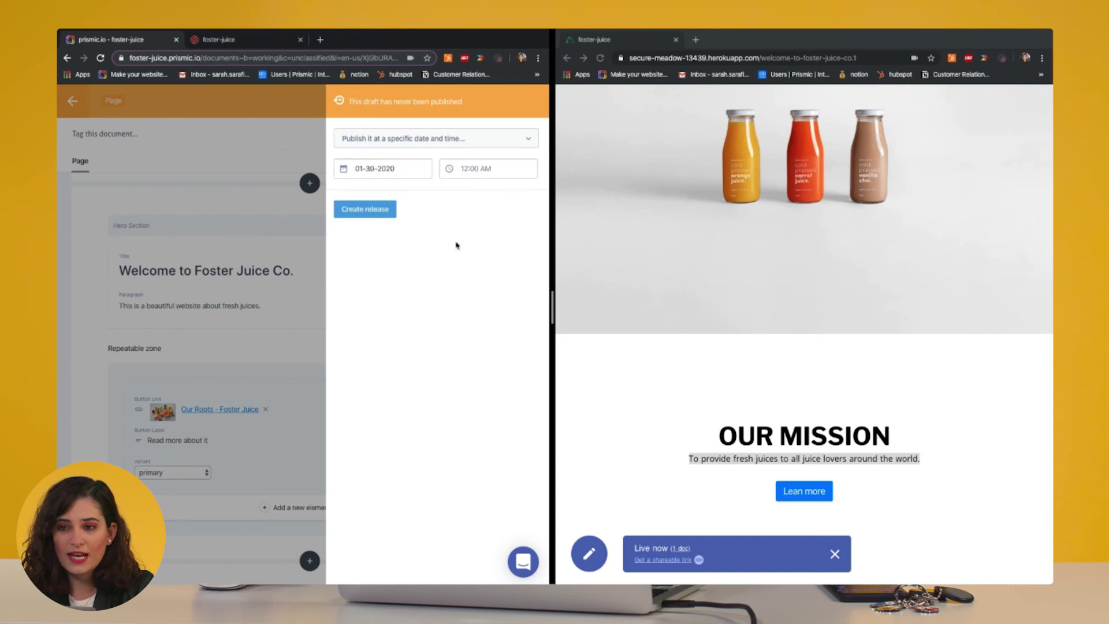
pyautogui.click(364, 213)
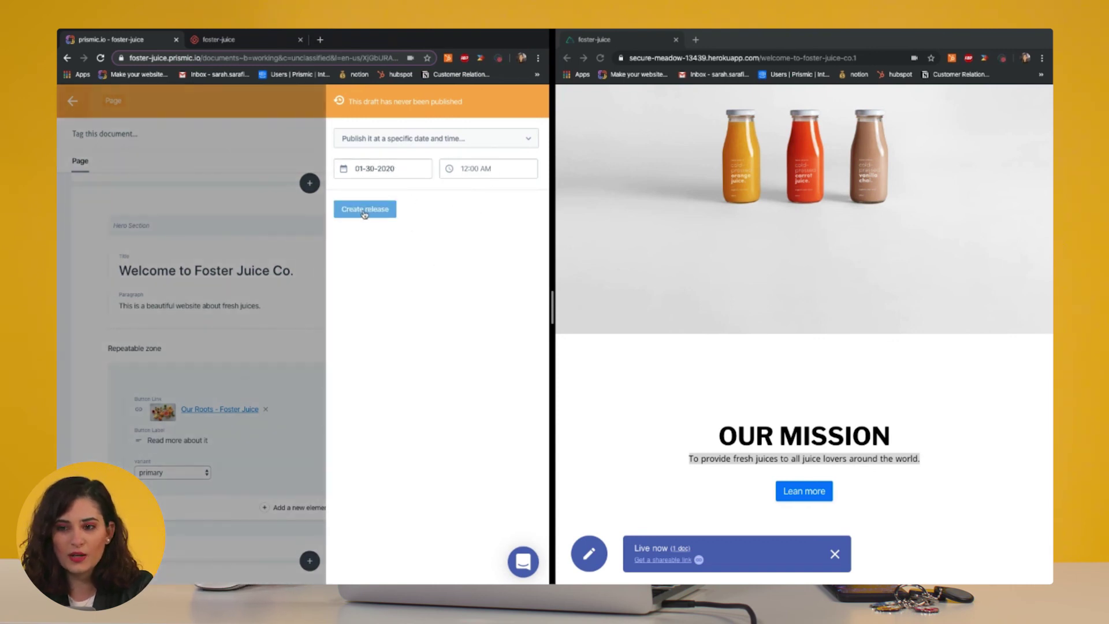